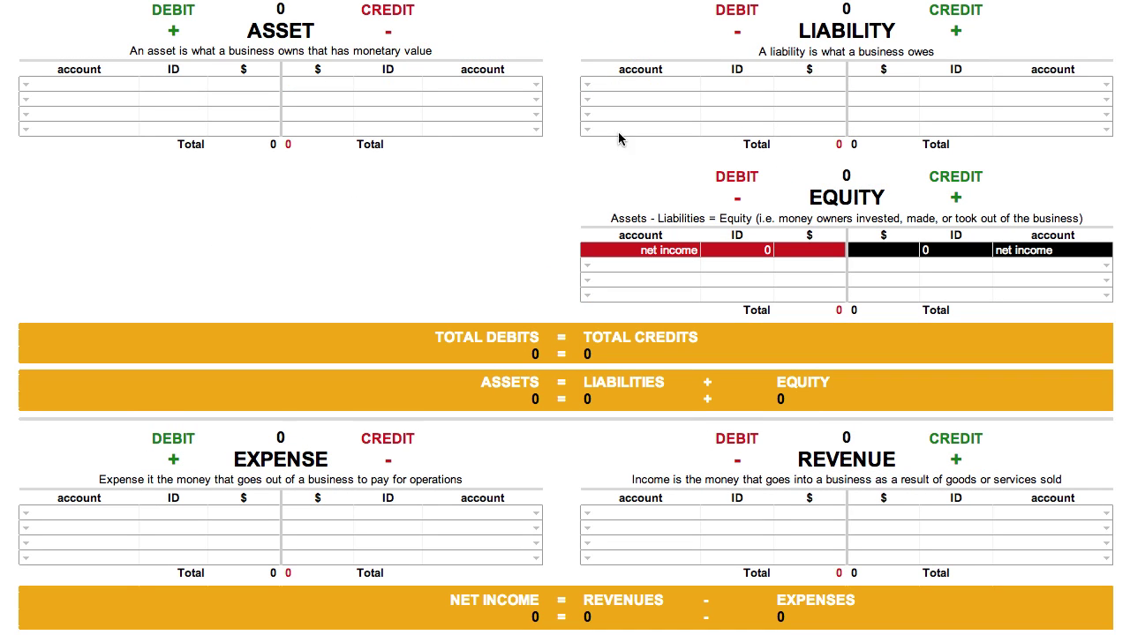
# Enter a bank account debit of 10,000 with ID 1 in the Asset T-account.
pyautogui.click(27, 88)
pyautogui.click(27, 85)
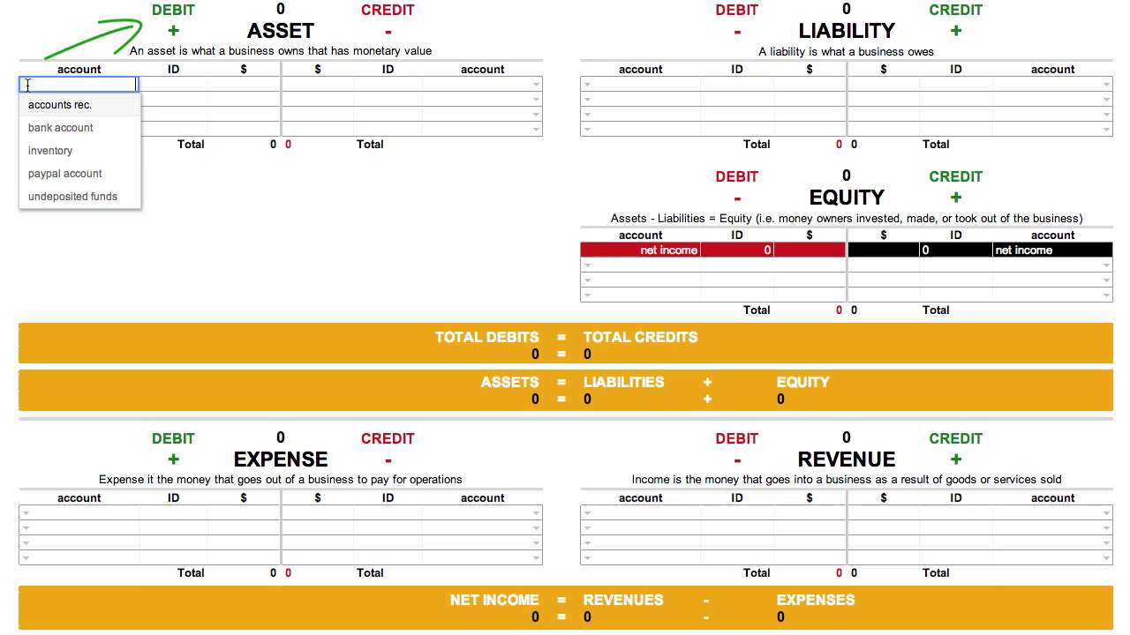
pyautogui.click(75, 122)
pyautogui.click(173, 88)
pyautogui.write('1')
pyautogui.click(243, 88)
pyautogui.write('10,0')
pyautogui.write('0000')
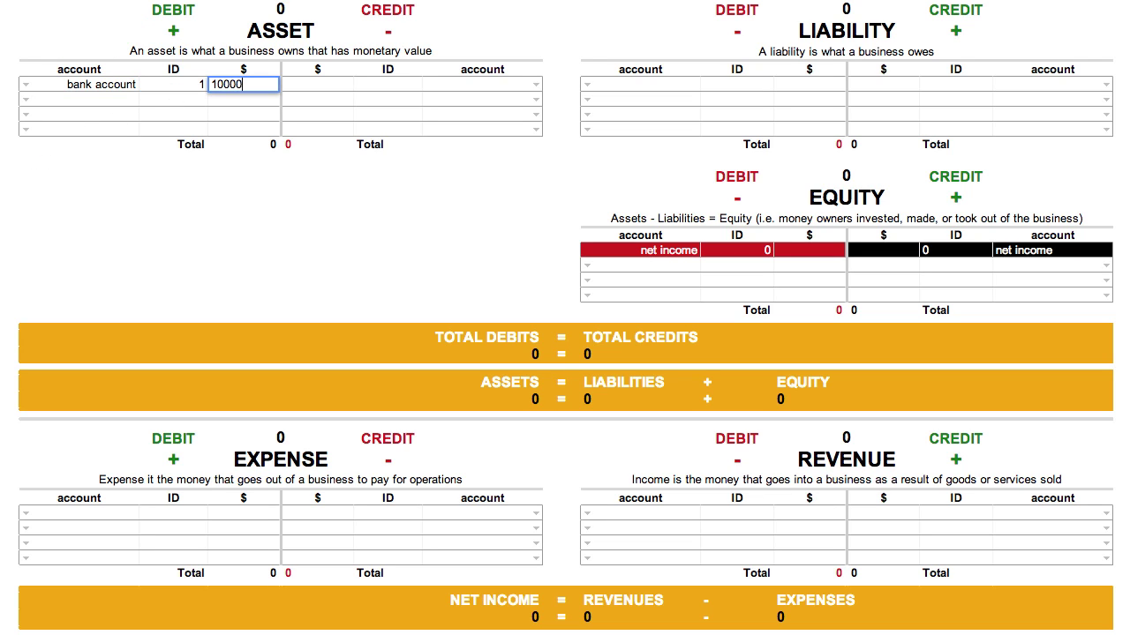
pyautogui.click(249, 100)
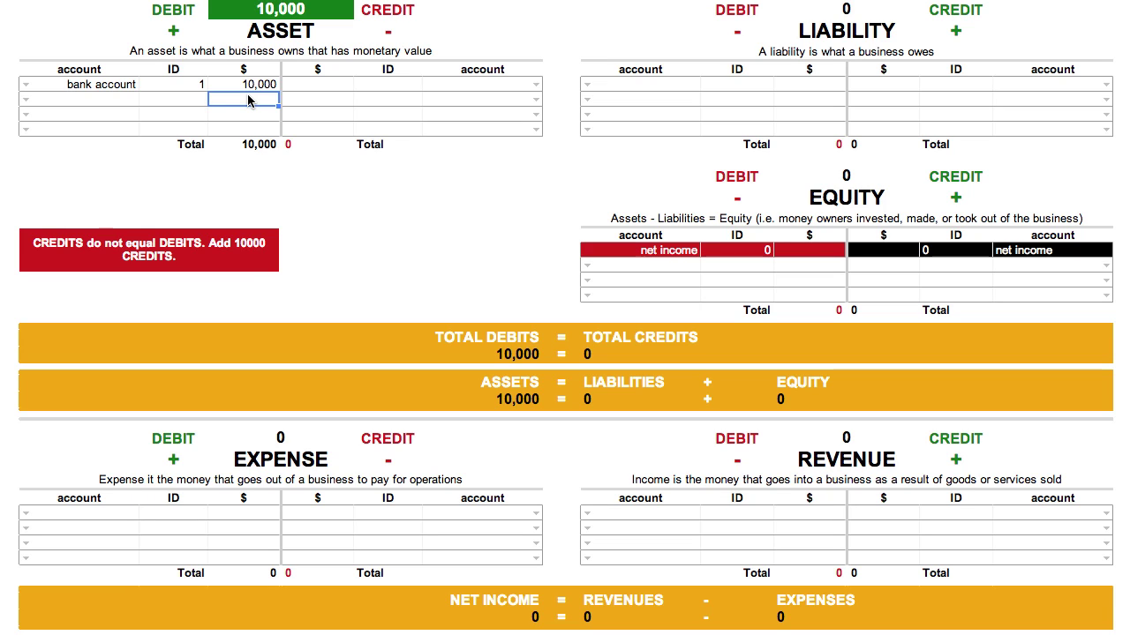
pyautogui.click(890, 35)
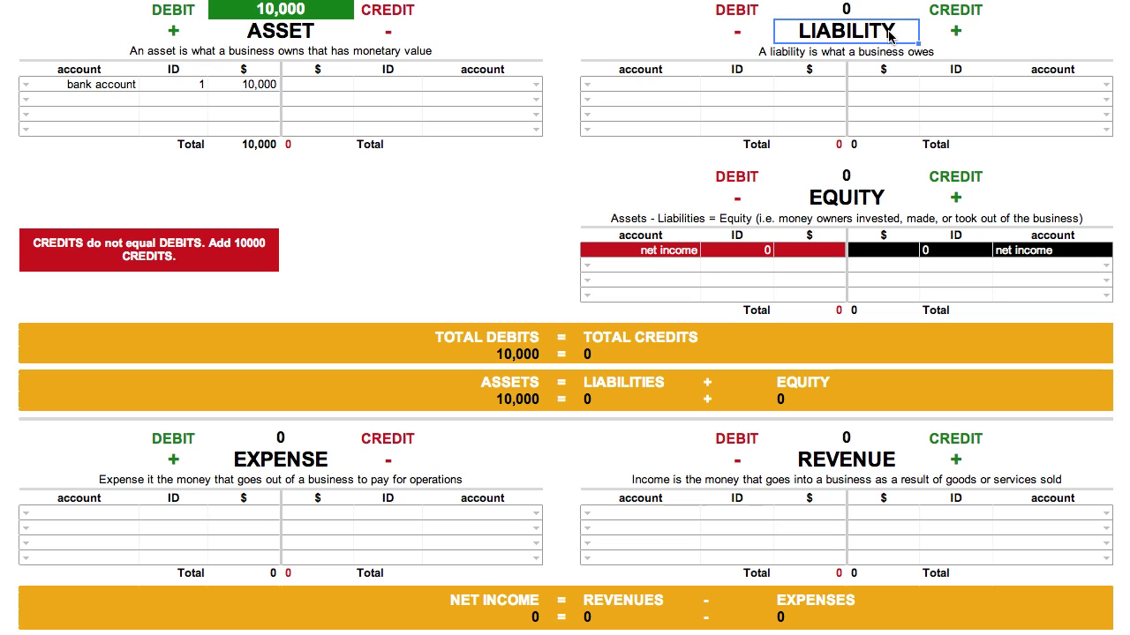
# Enter a bank loan credit of 10,000 with ID 1 in the Liability T-account.
pyautogui.click(1105, 84)
pyautogui.click(1025, 128)
pyautogui.click(928, 84)
pyautogui.click(904, 86)
pyautogui.write('10000')
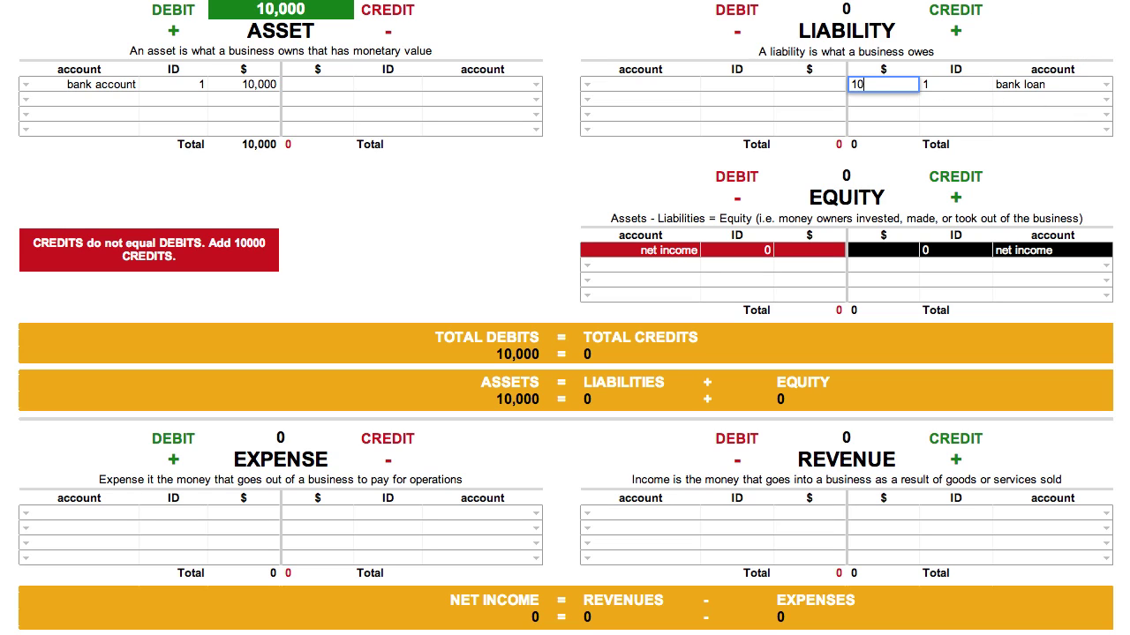
pyautogui.click(571, 161)
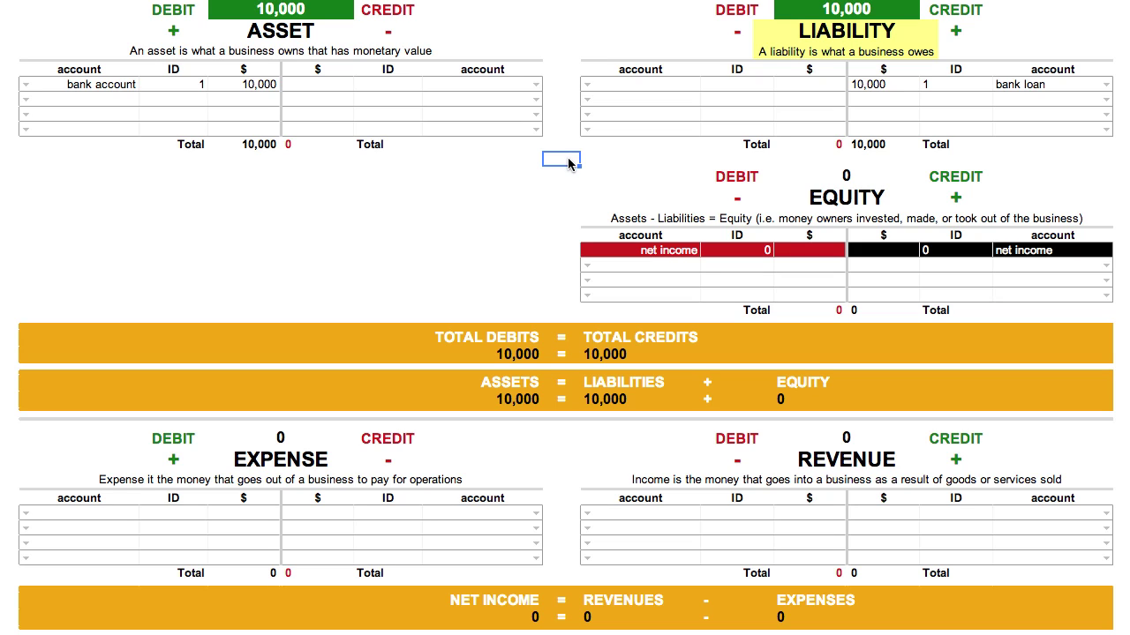
pyautogui.doubleClick(591, 86)
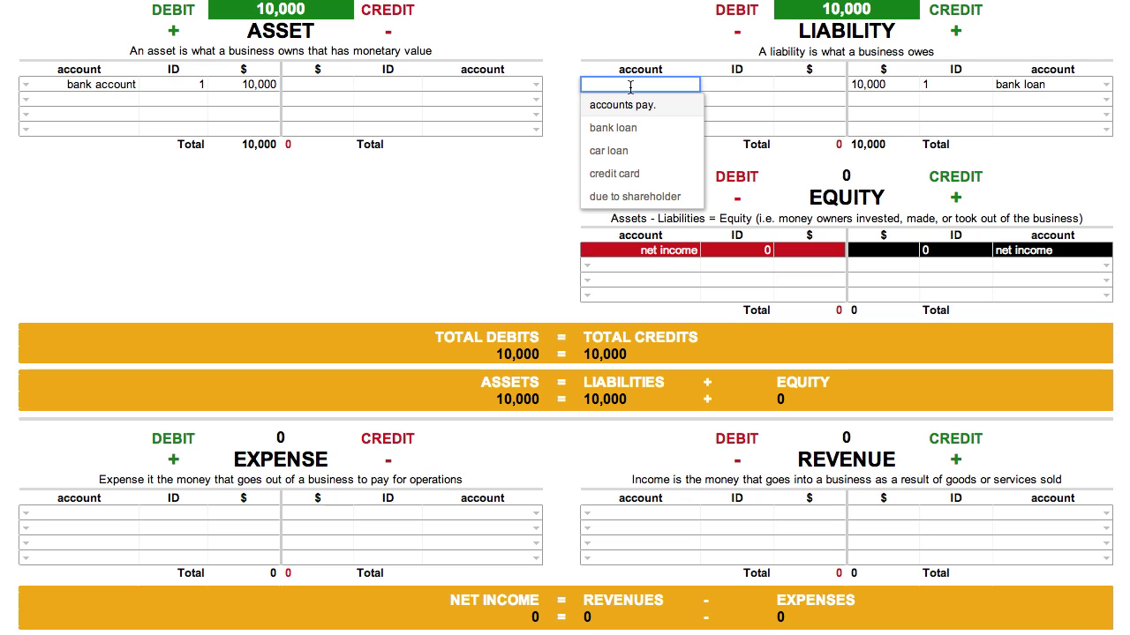
# Debit bank loan 1,000 with ID 2 in the Liability T-account.
pyautogui.click(645, 128)
pyautogui.click(729, 87)
pyautogui.write('2')
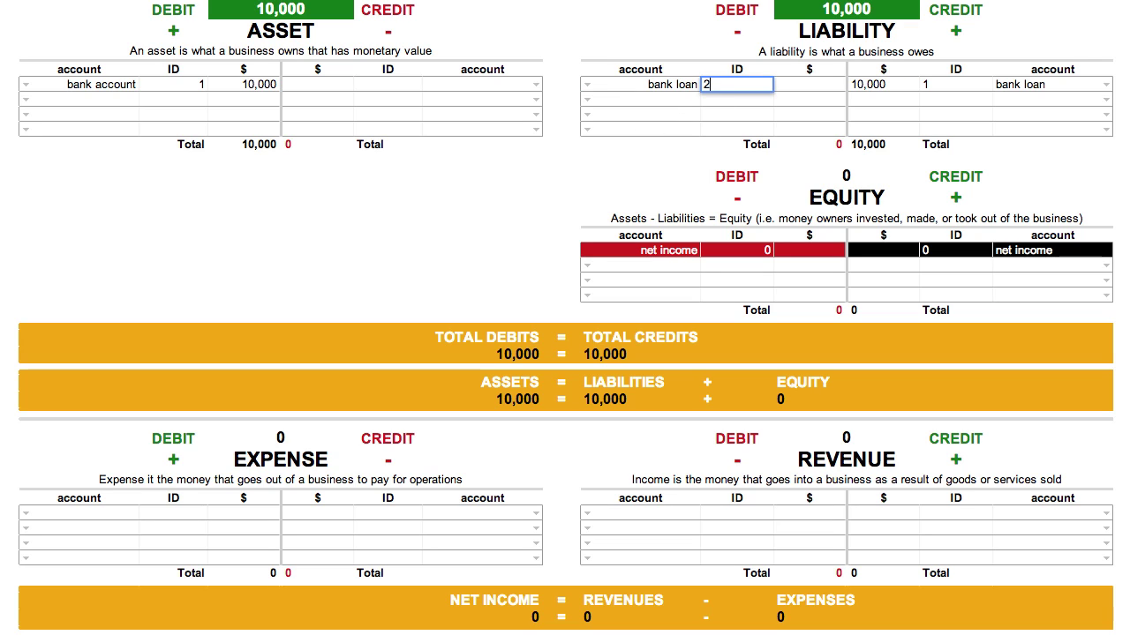
pyautogui.click(802, 85)
pyautogui.write('1000')
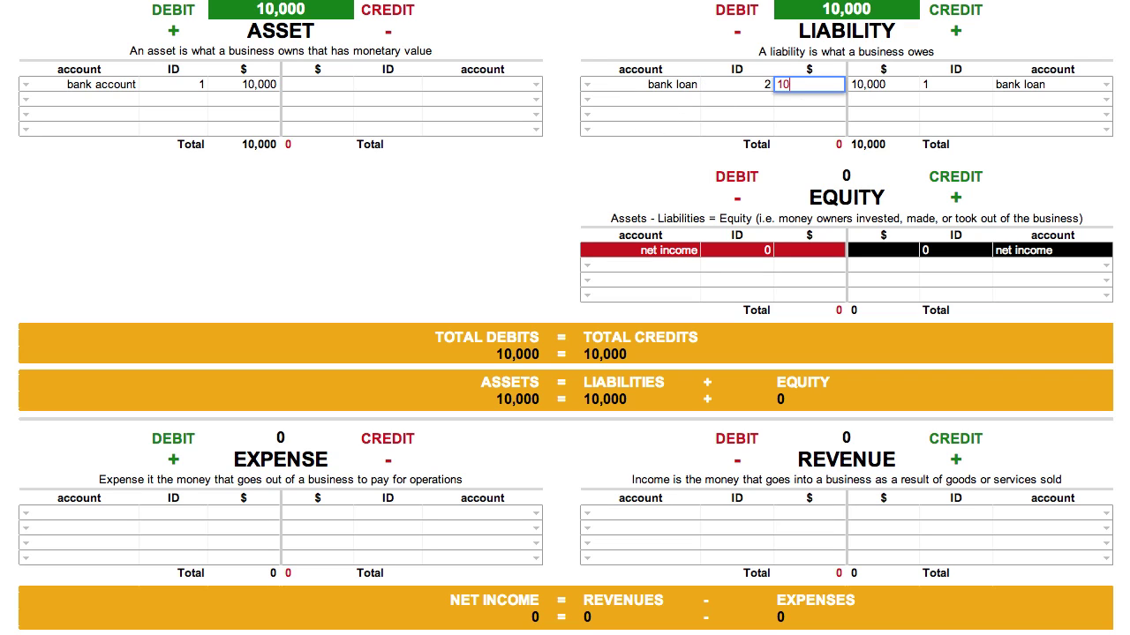
pyautogui.click(764, 99)
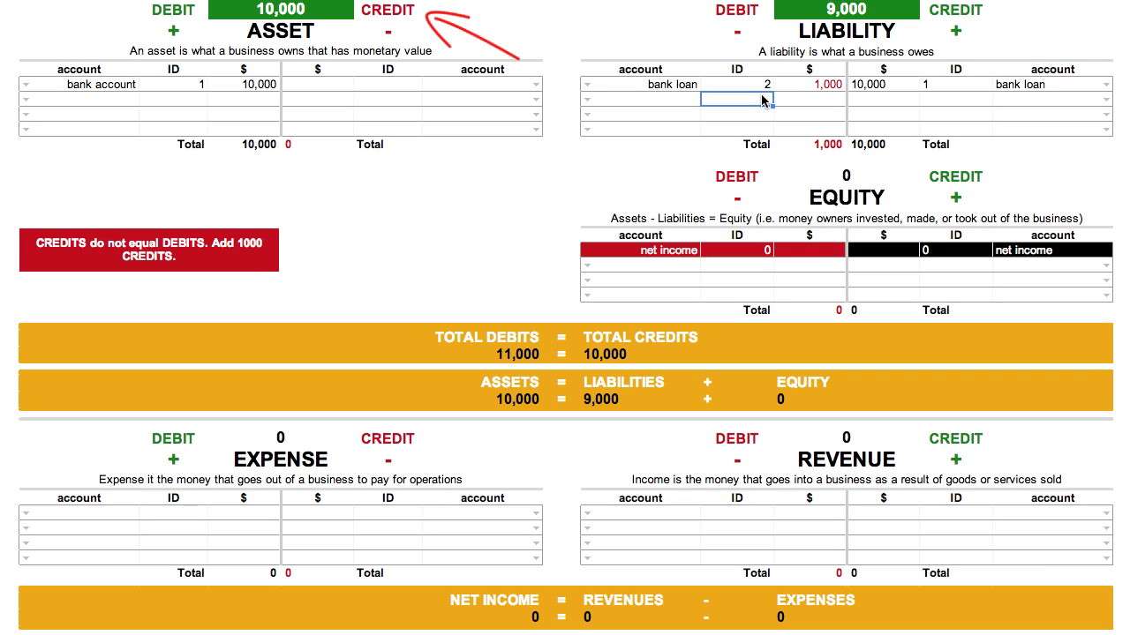
# Credit bank account 1,000 with ID 2 in the Asset T-account.
pyautogui.click(537, 85)
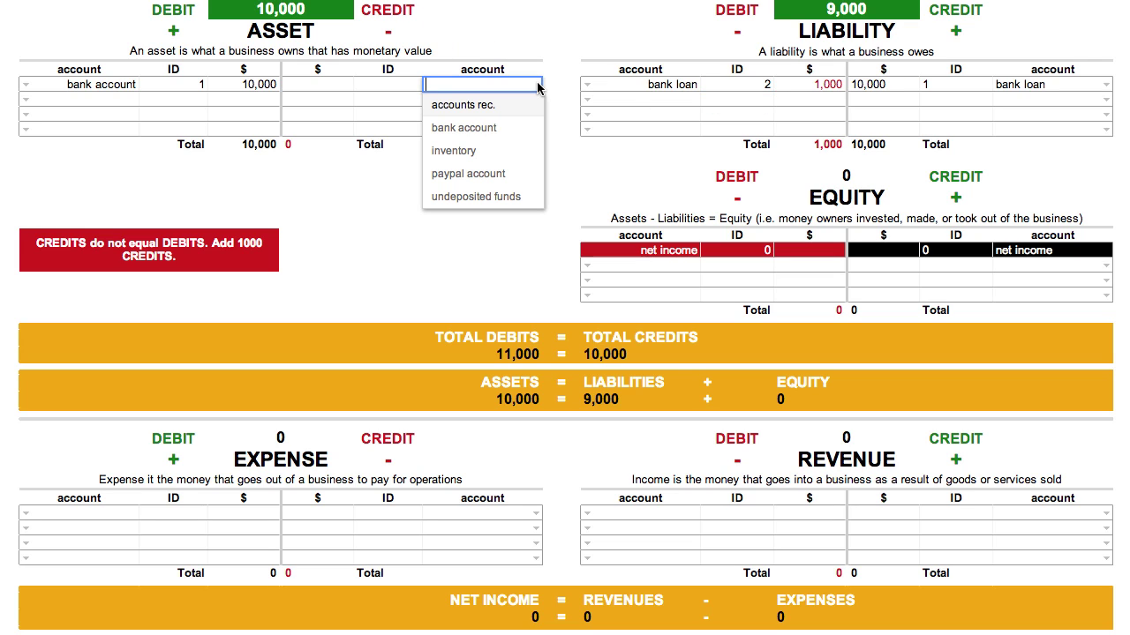
pyautogui.click(519, 127)
pyautogui.click(383, 88)
pyautogui.write('2')
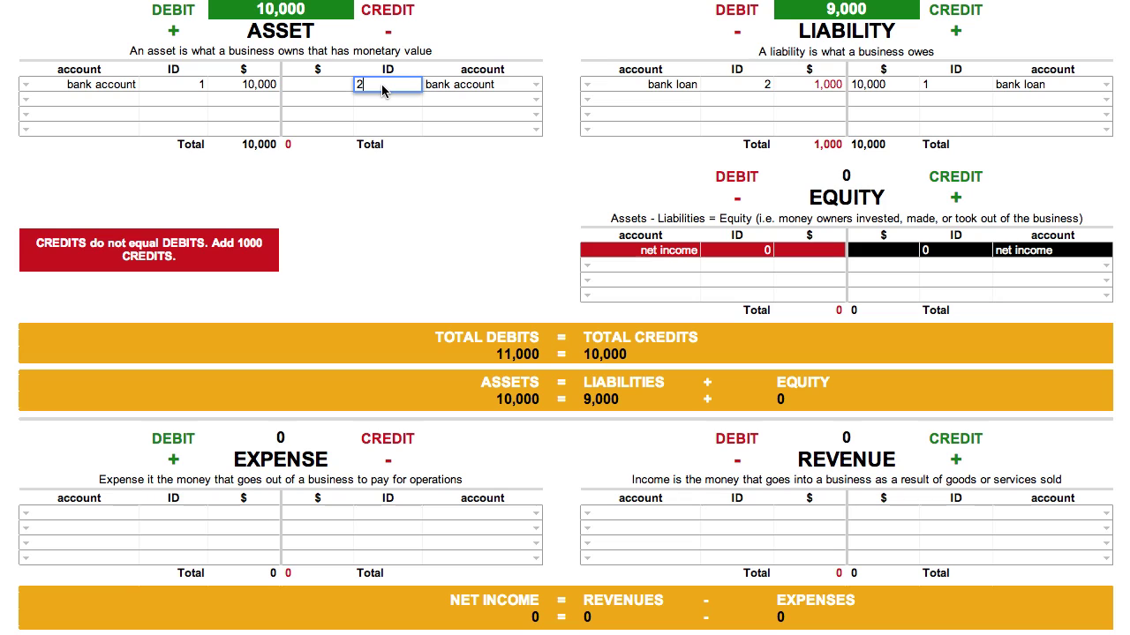
pyautogui.click(335, 86)
pyautogui.write('1000')
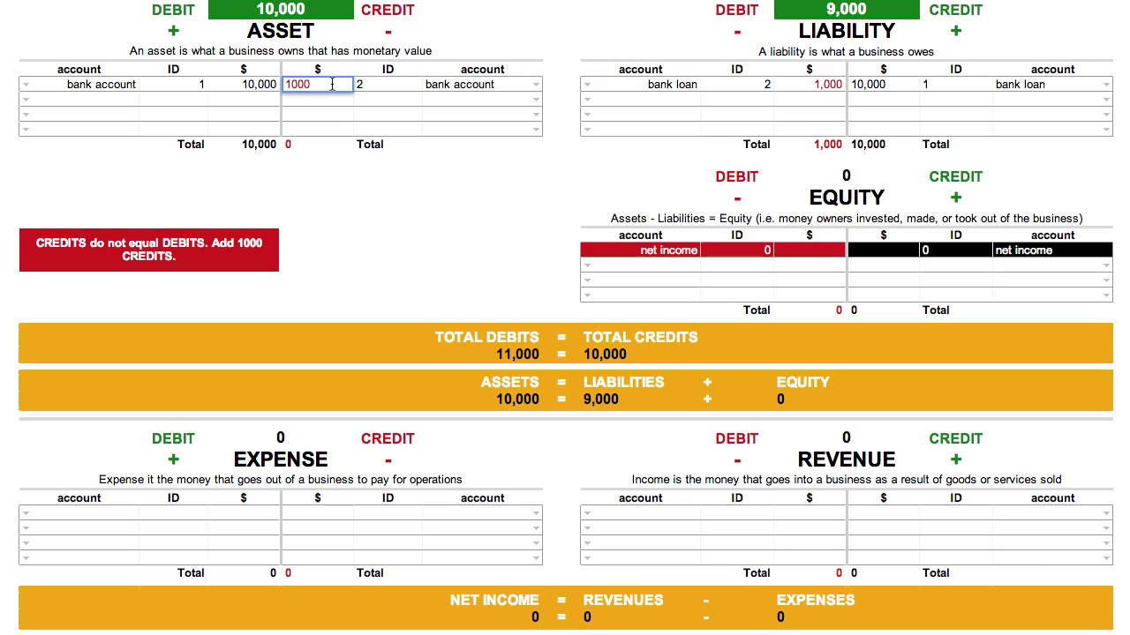
pyautogui.click(558, 210)
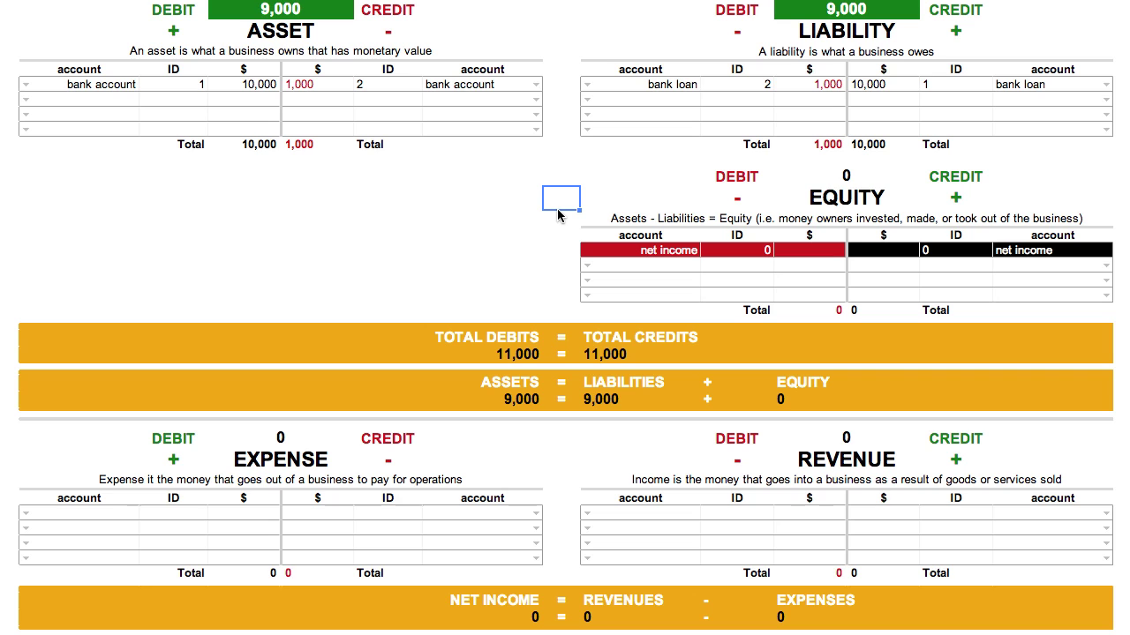
pyautogui.scroll(-10, 558, 210)
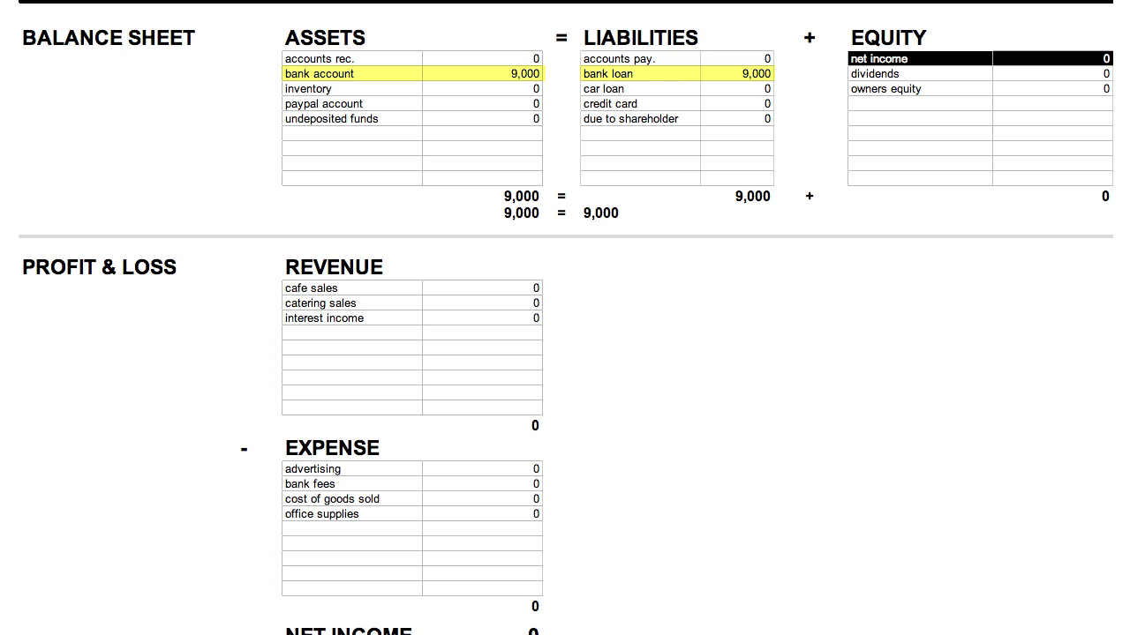
pyautogui.scroll(10, 563, 177)
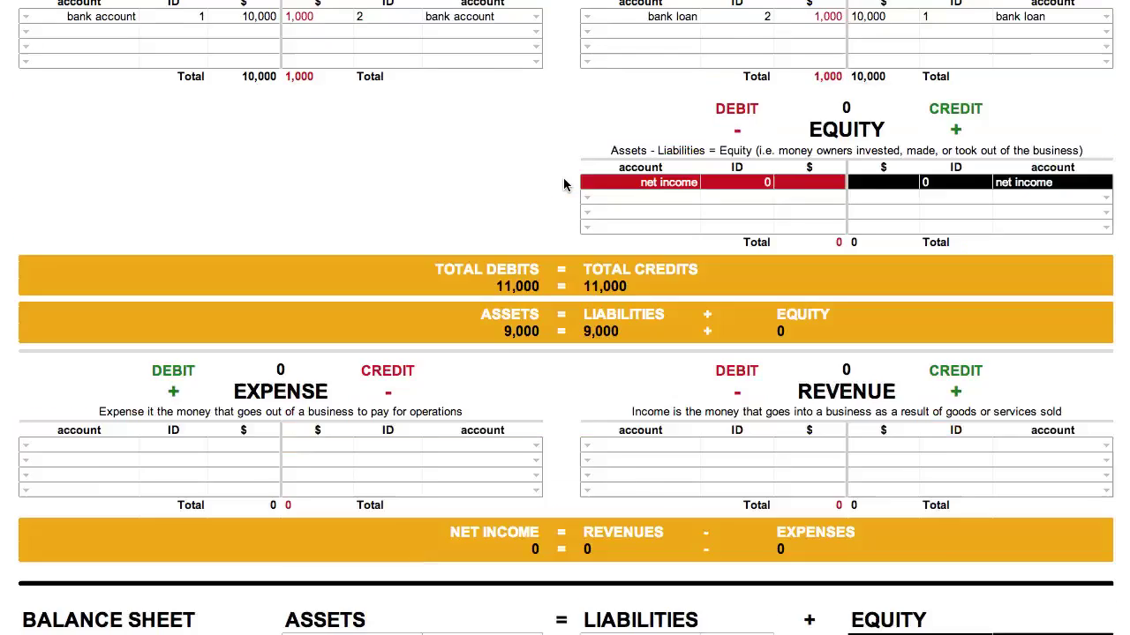
pyautogui.click(563, 180)
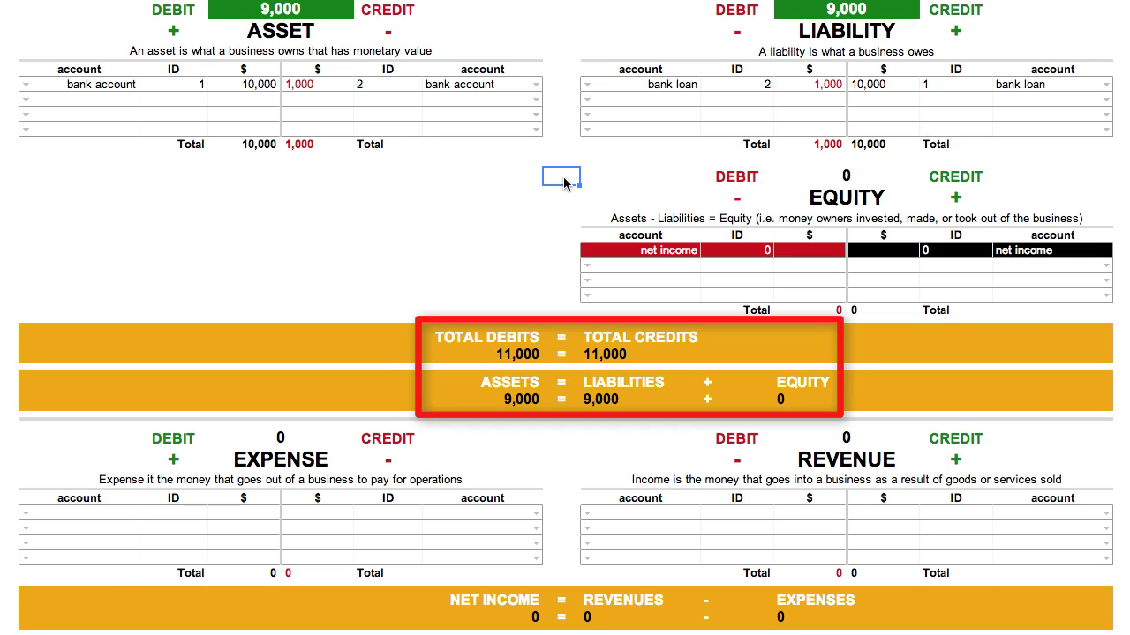
pyautogui.click(323, 100)
pyautogui.write('1')
pyautogui.press('Return')
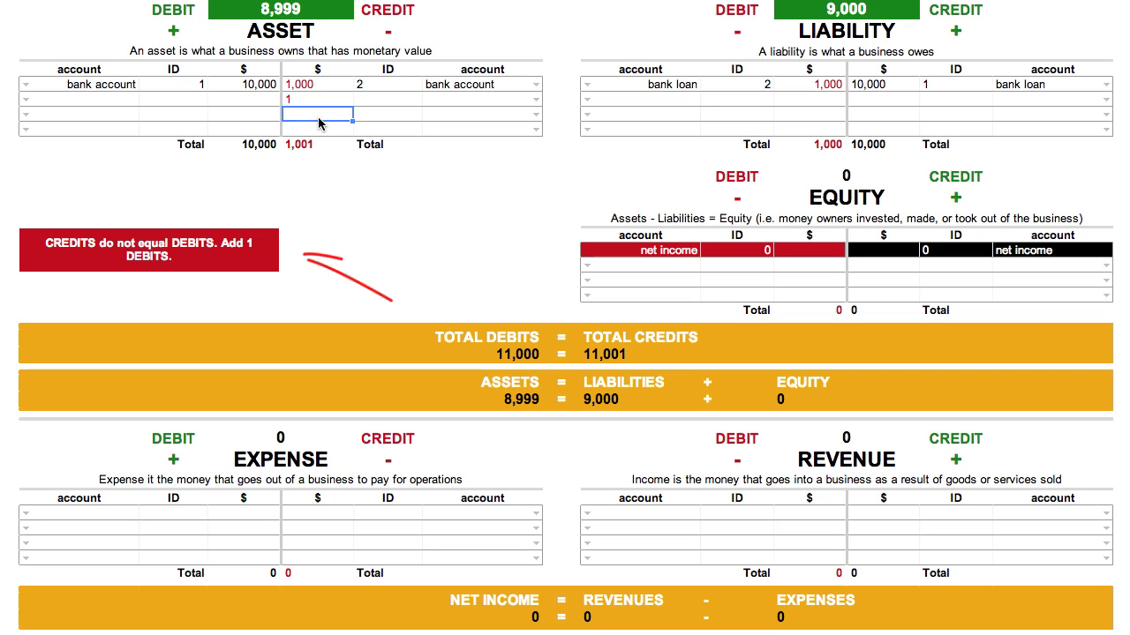
pyautogui.click(320, 100)
pyautogui.press('Delete')
pyautogui.click(554, 194)
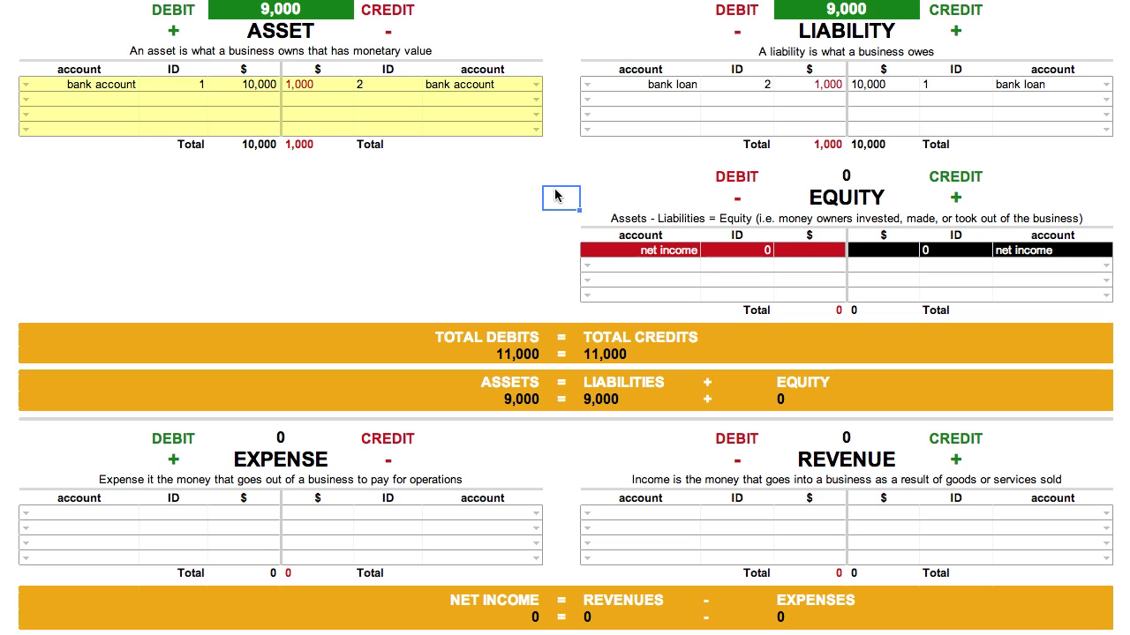